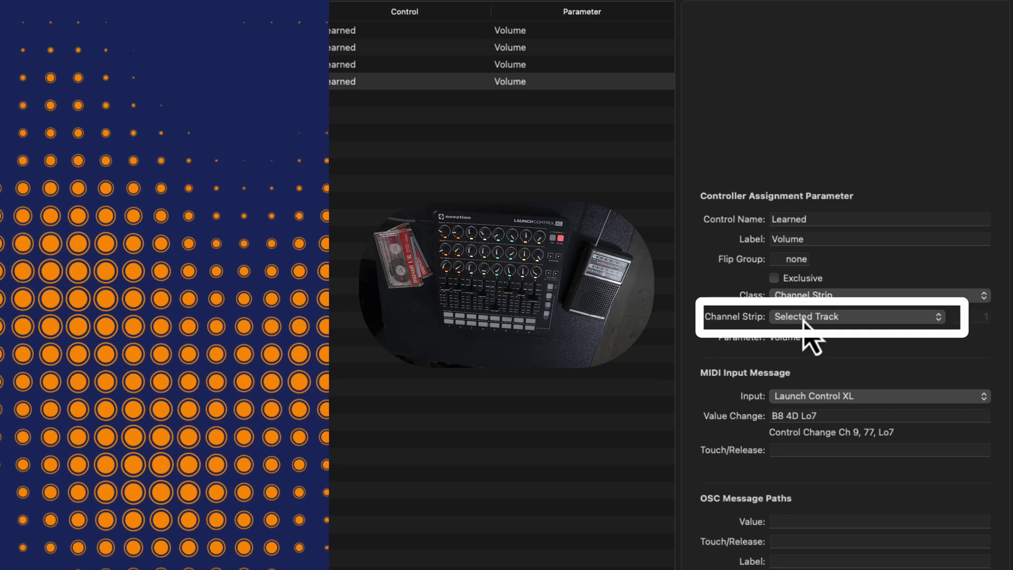
- Switch the learned fader Volume assignment's Channel Strip to Fader Bank, then show all assignments in (No Zone)
left_click(803, 320)
left_click(804, 340)
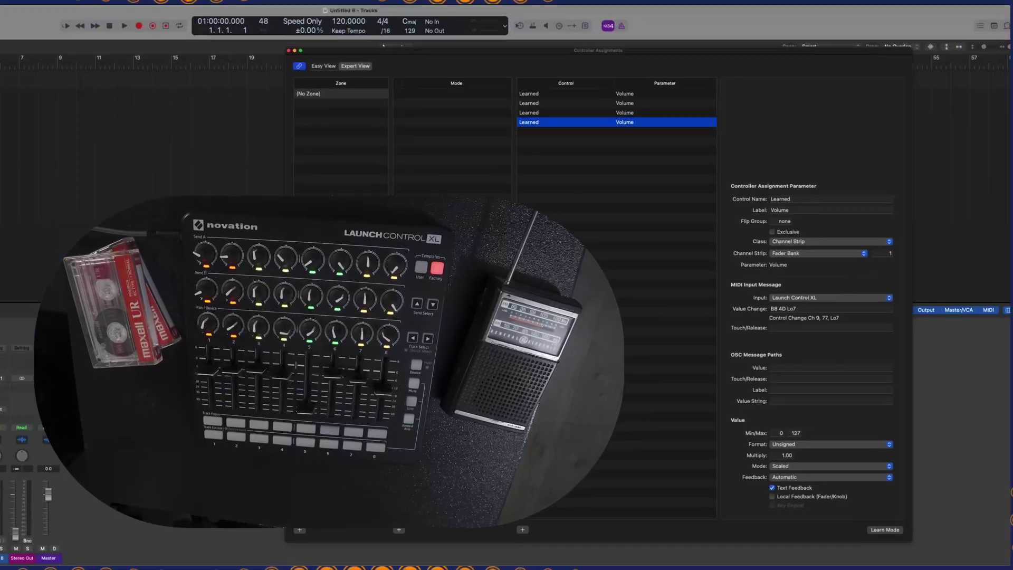
left_click(336, 133)
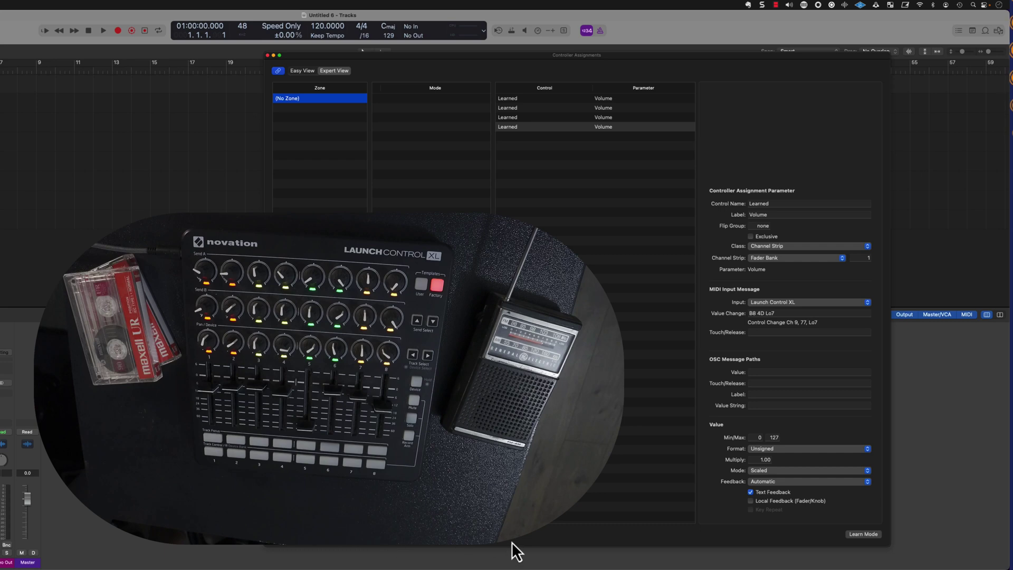
- Create a BANK LEFT assignment with Class Control Surface Group and Parameter Fader Bank for Current View
key("super+n")
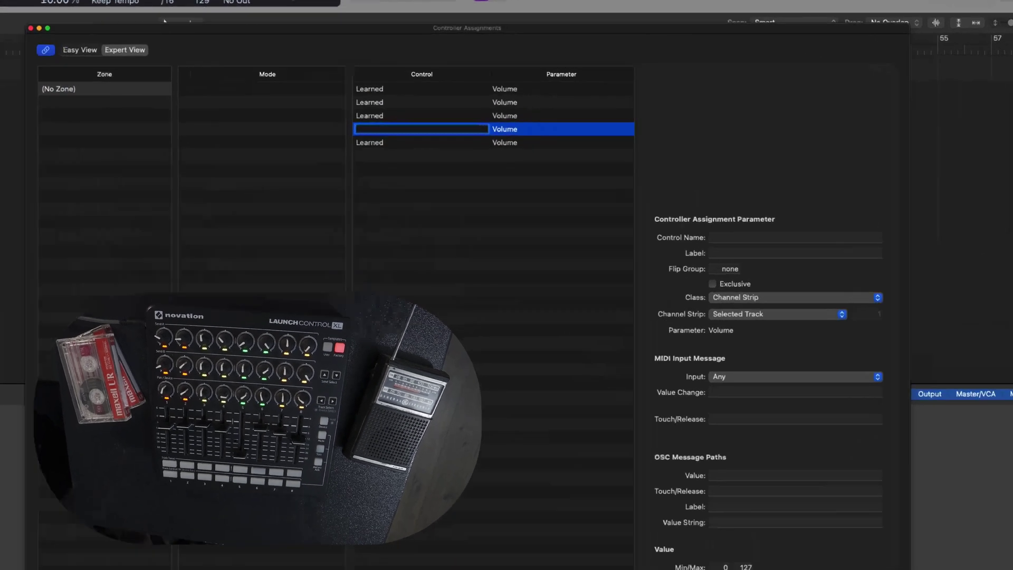
type("BANK LEFT")
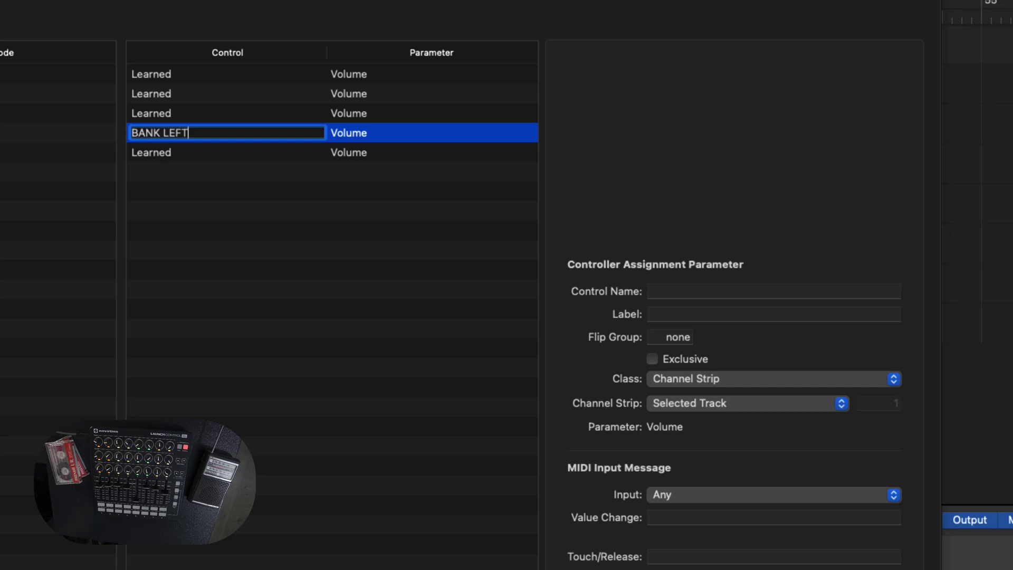
key("Return")
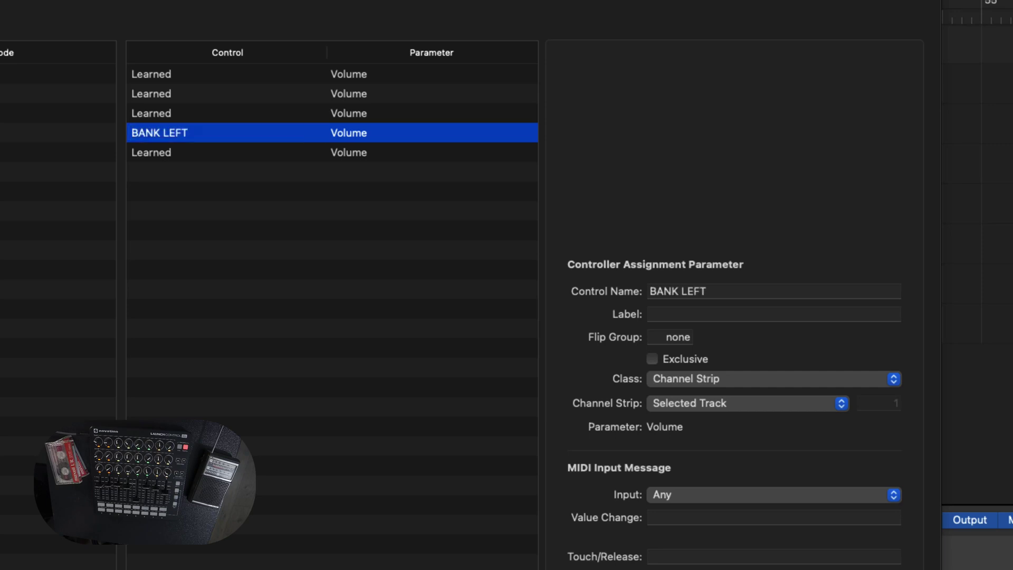
left_click(730, 379)
left_click(767, 437)
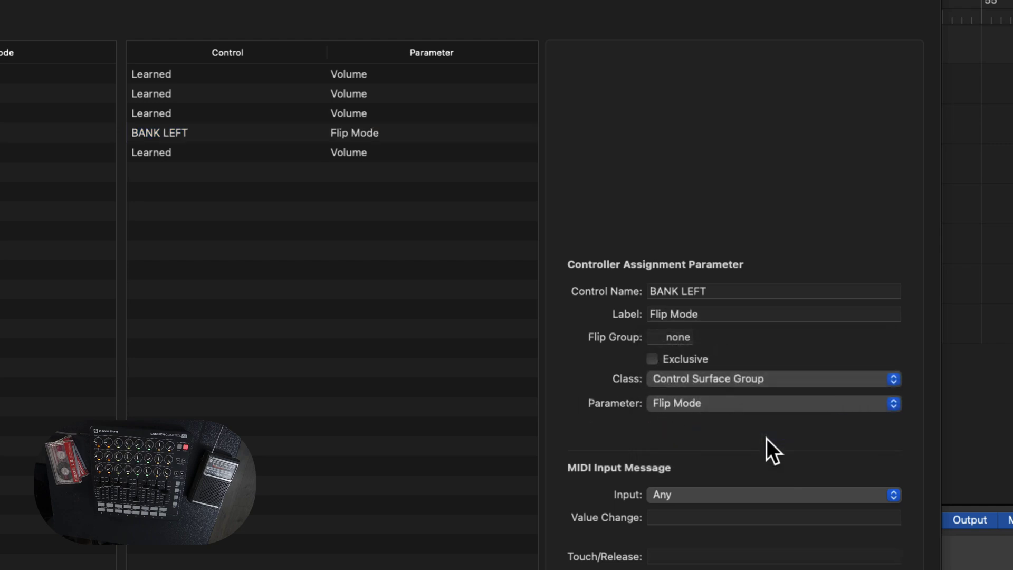
left_click(732, 409)
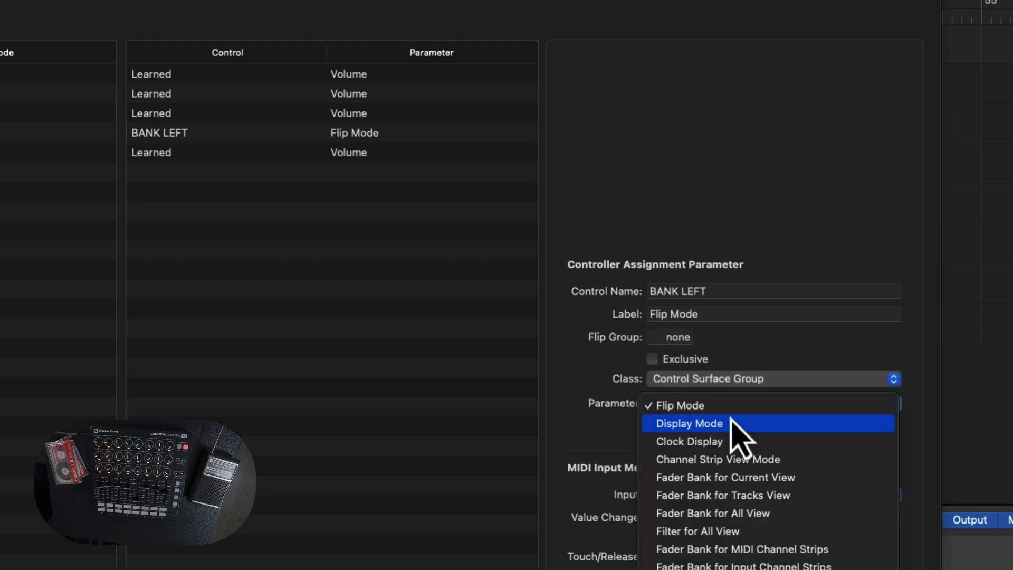
left_click(753, 481)
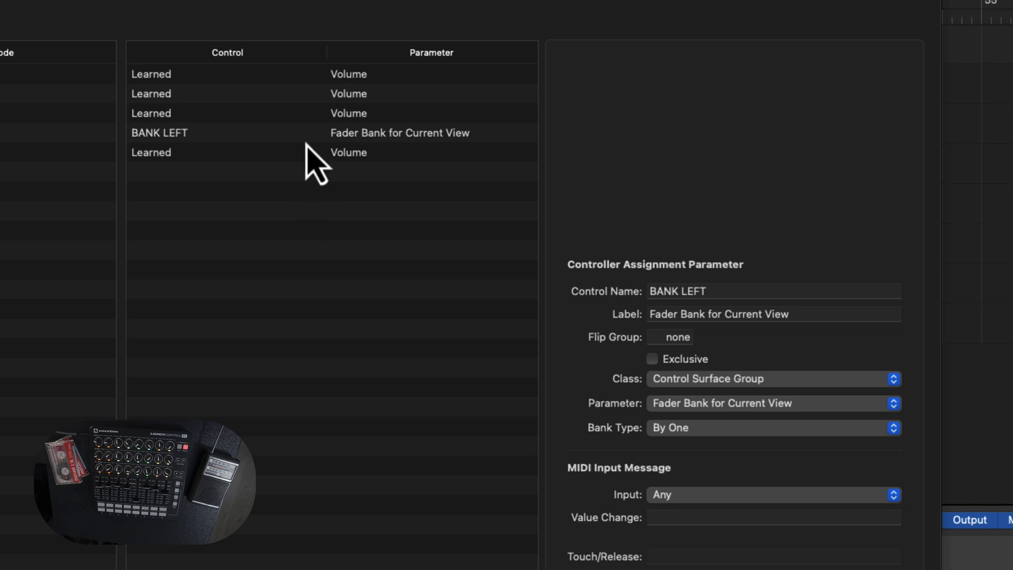
- Capture the bank-left button's message with Learn Mode while BANK LEFT is selected
left_click(278, 136)
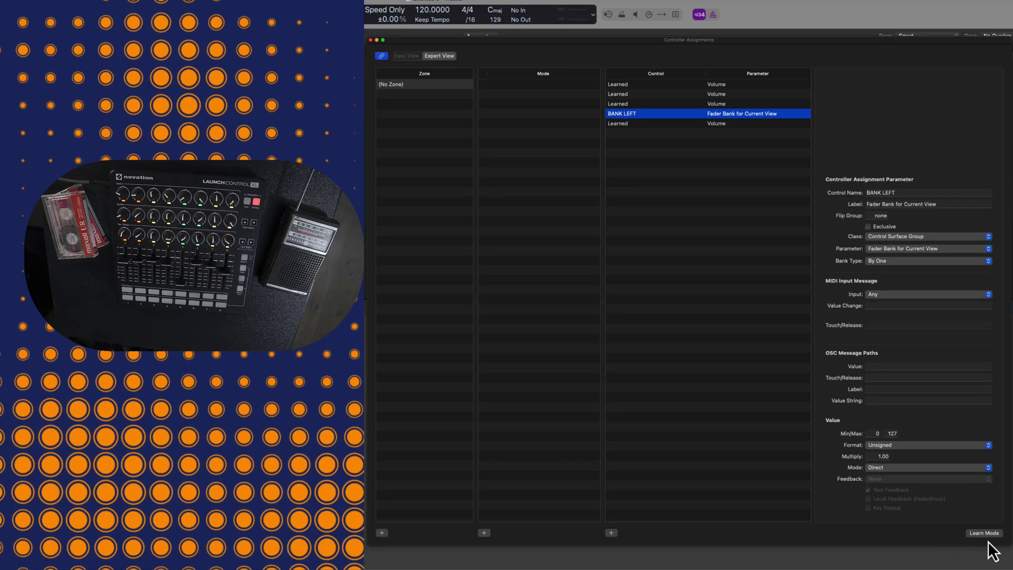
left_click(984, 533)
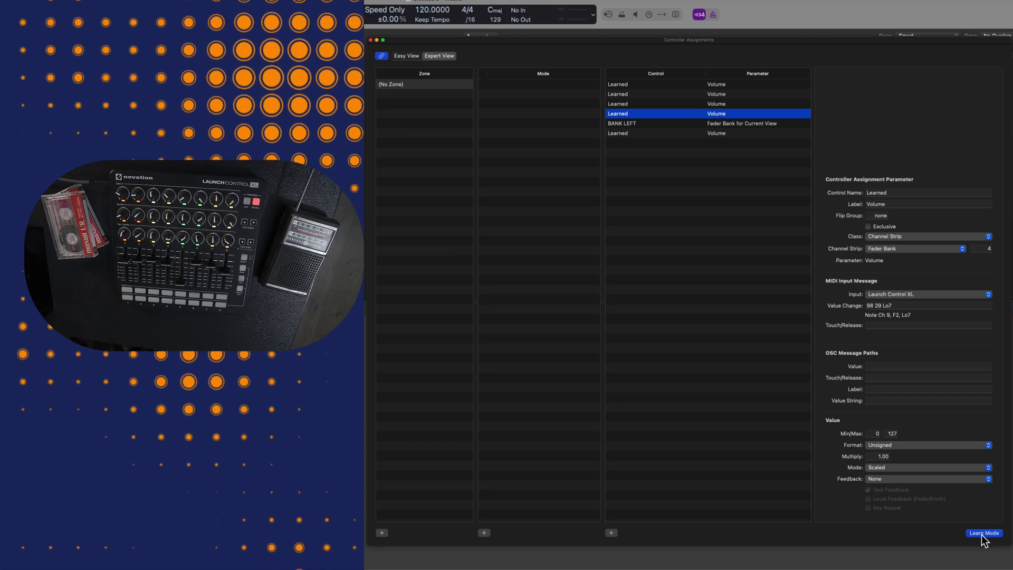
left_click(883, 305)
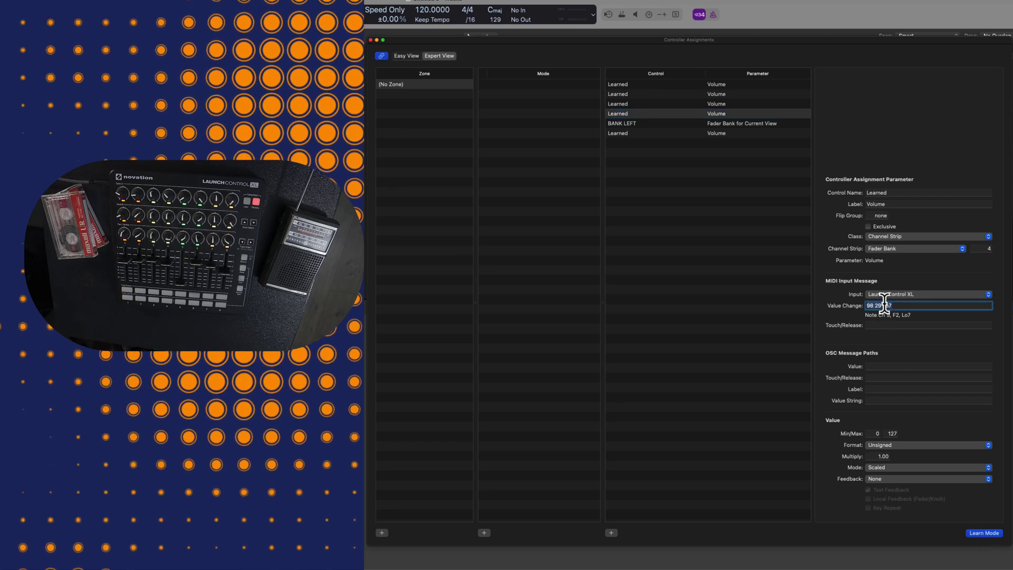
left_click(974, 533)
- Delete the stray learned assignment and set BANK LEFT's Value Change to 98 29 Lo7
left_click(738, 112)
key("BackSpace")
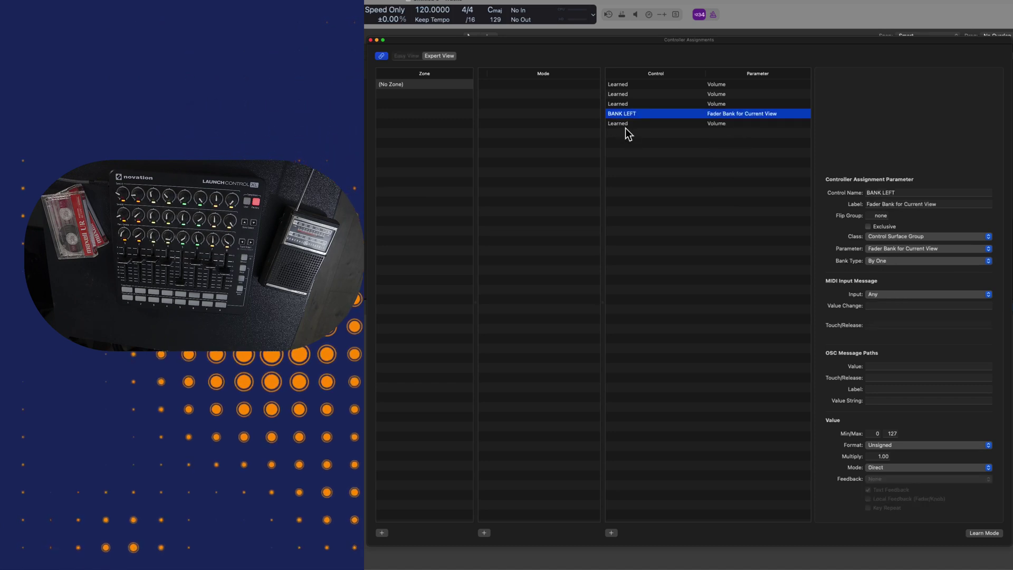
left_click(891, 306)
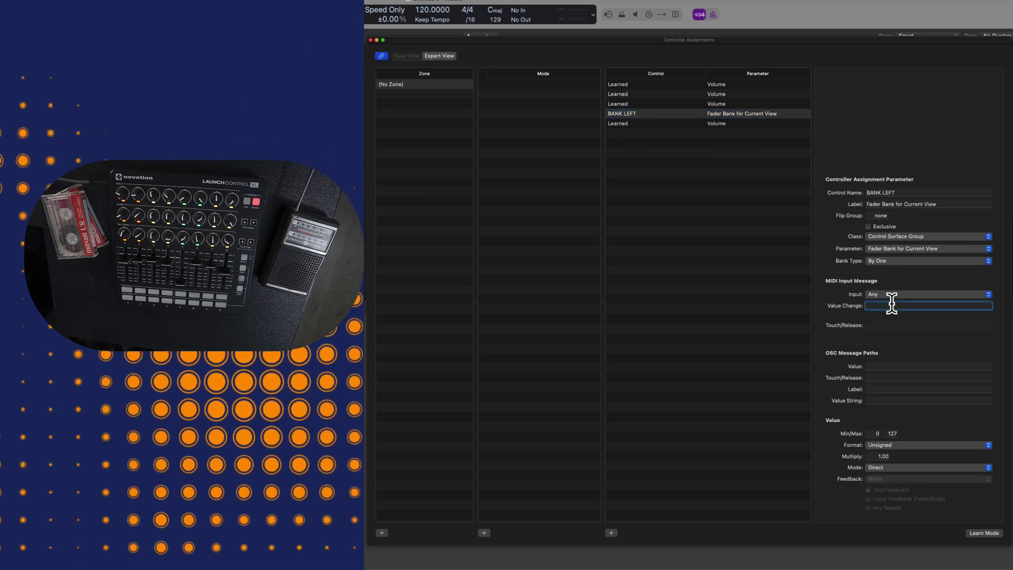
type("98 29 Lo7")
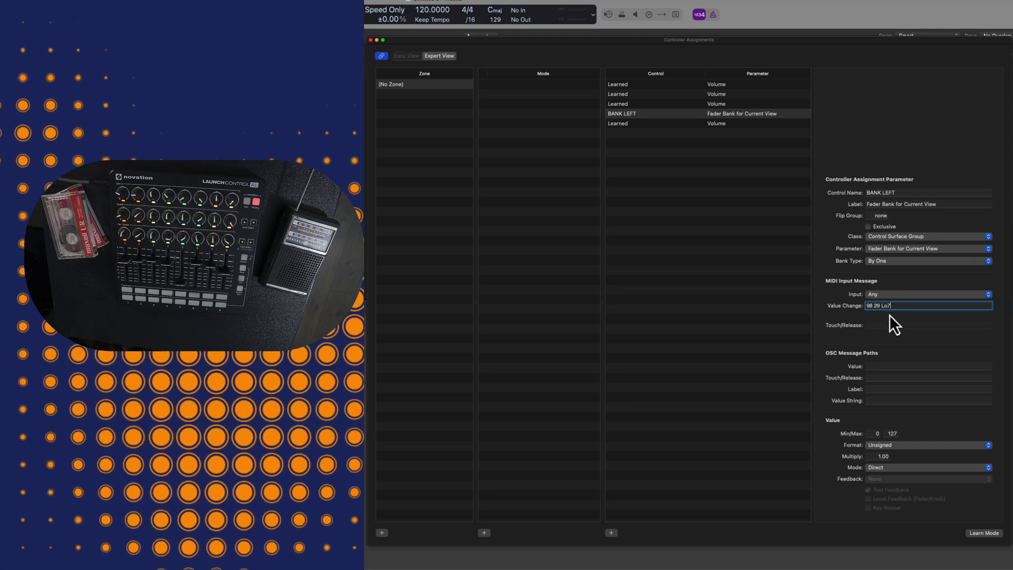
- Give BANK LEFT a Multiply of -1.00 and switch its Mode from Direct to Relative
left_click(878, 456)
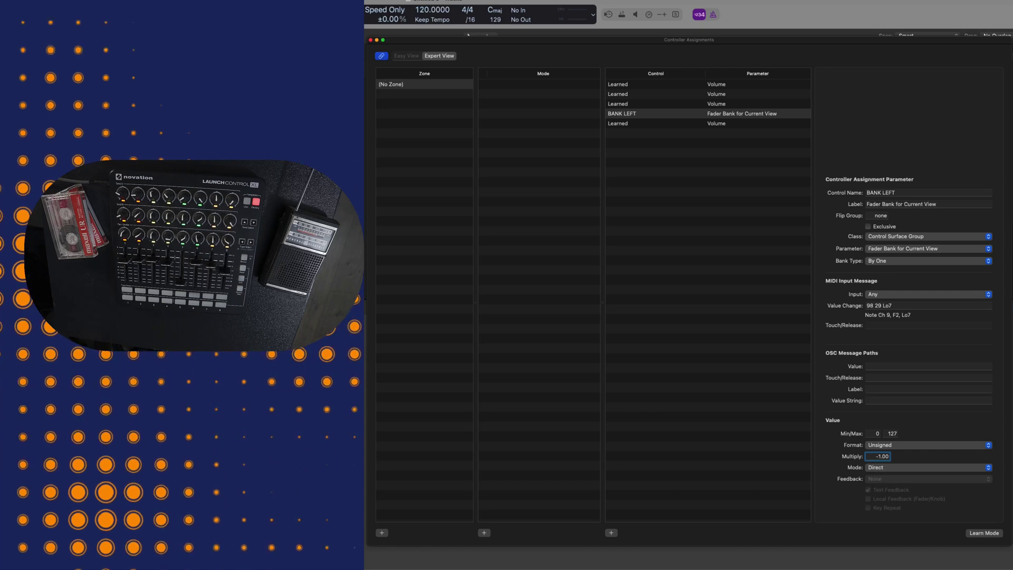
left_click(879, 468)
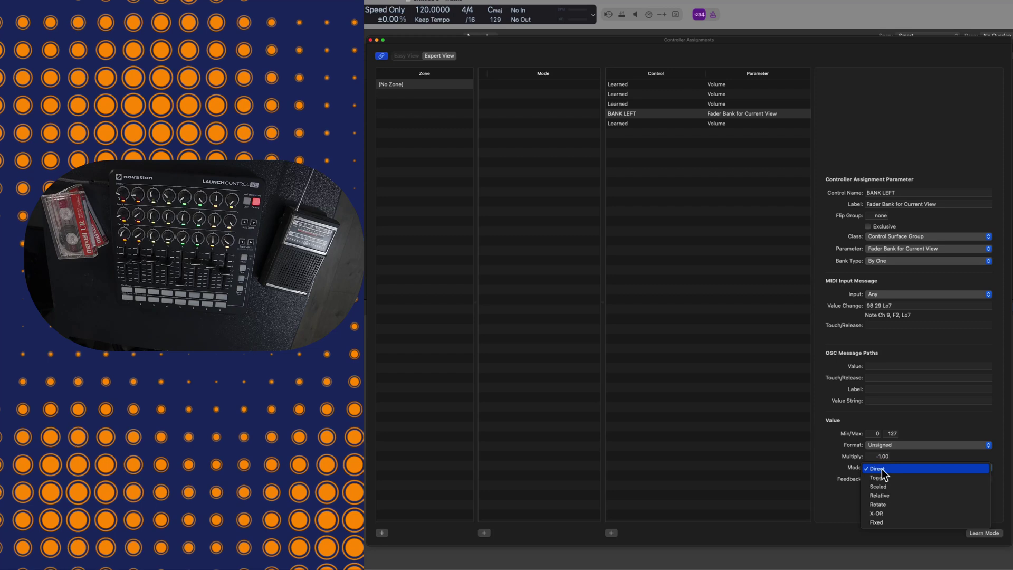
left_click(888, 496)
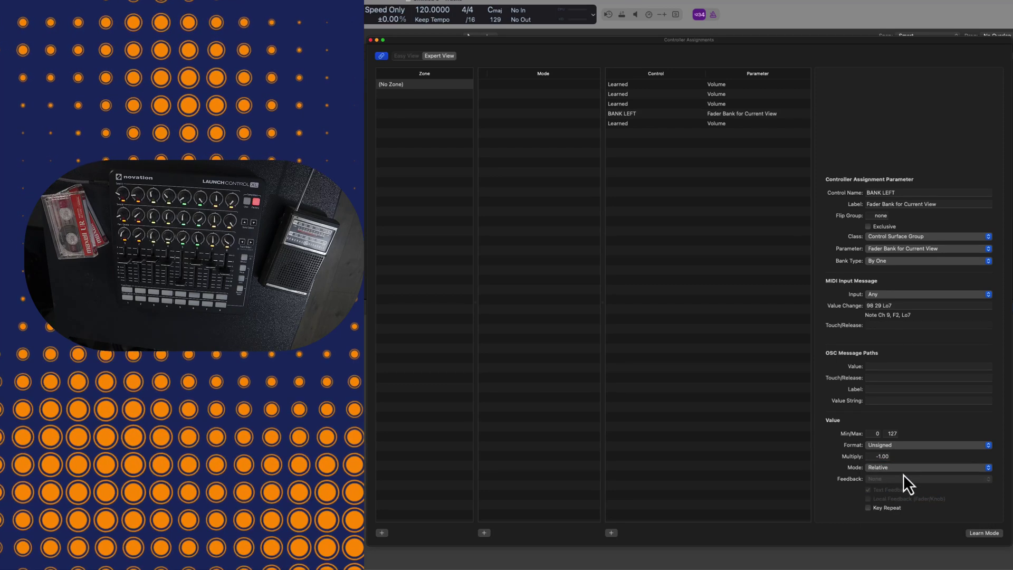
left_click(679, 113)
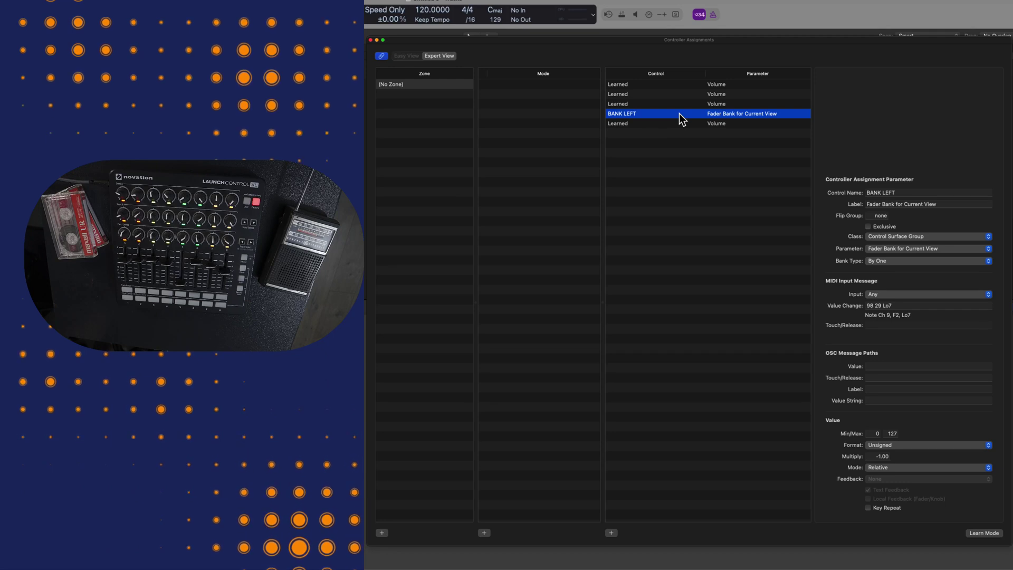
- Duplicate BANK LEFT, rename the copy BANK RIGHT, and change its Multiply to 1.00
key("super+d")
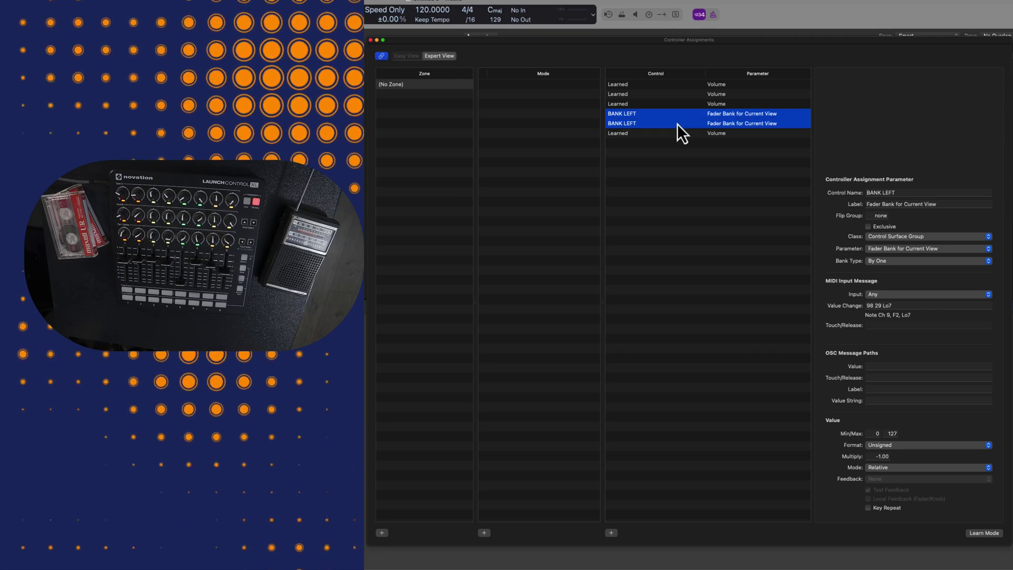
left_click(676, 124)
left_click(901, 193)
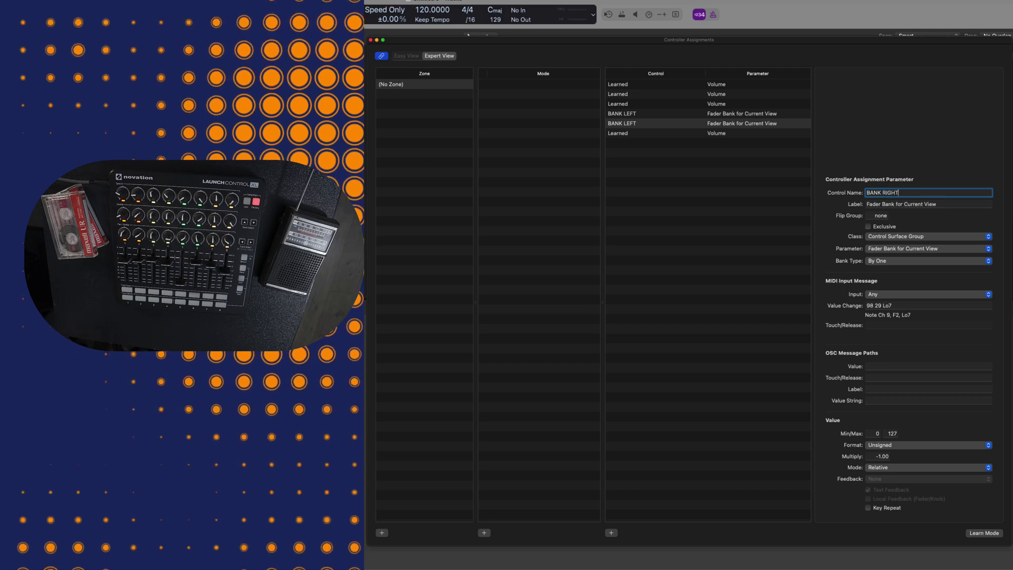
type("RIGHT")
key("Return")
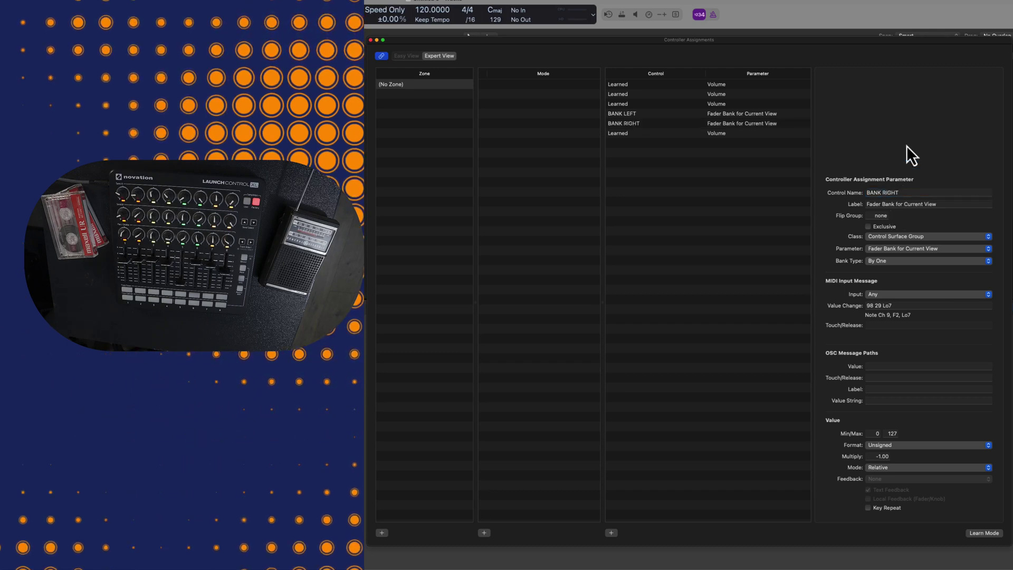
left_click(880, 457)
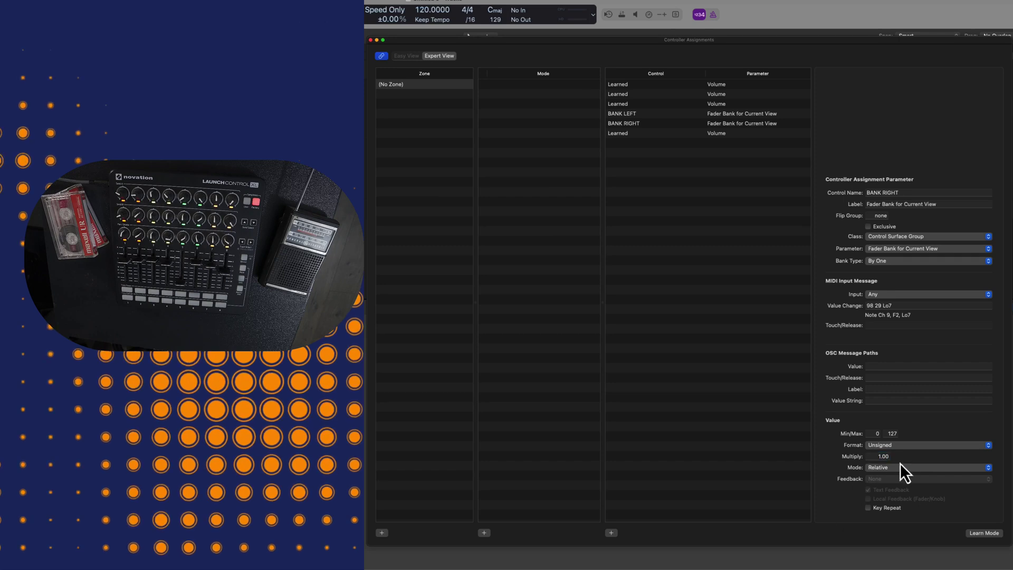
key("Return")
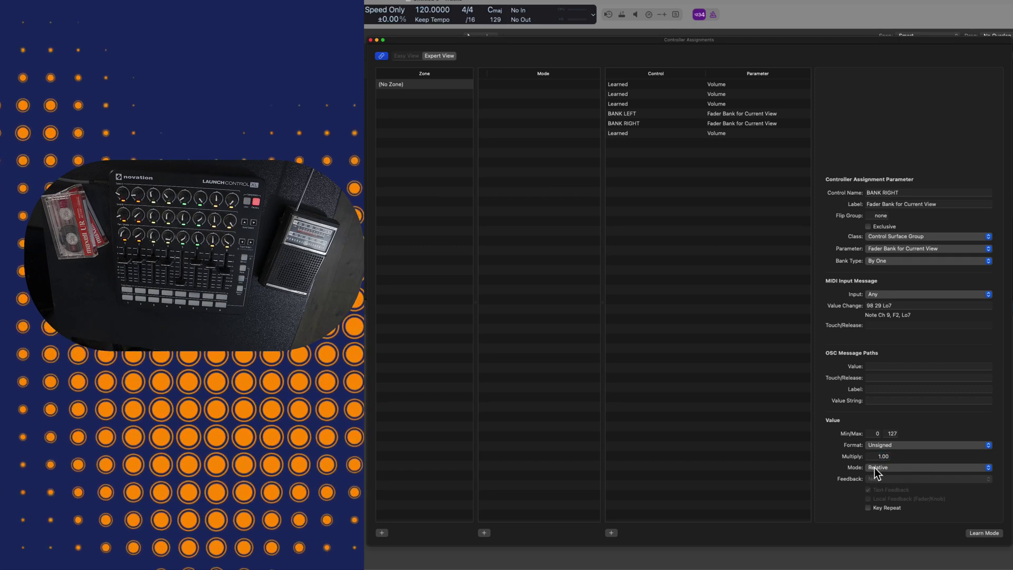
- Clear BANK RIGHT's old Value Change and learn the bank-right button's 98 2A Lo7 message
left_click(903, 306)
key("BackSpace")
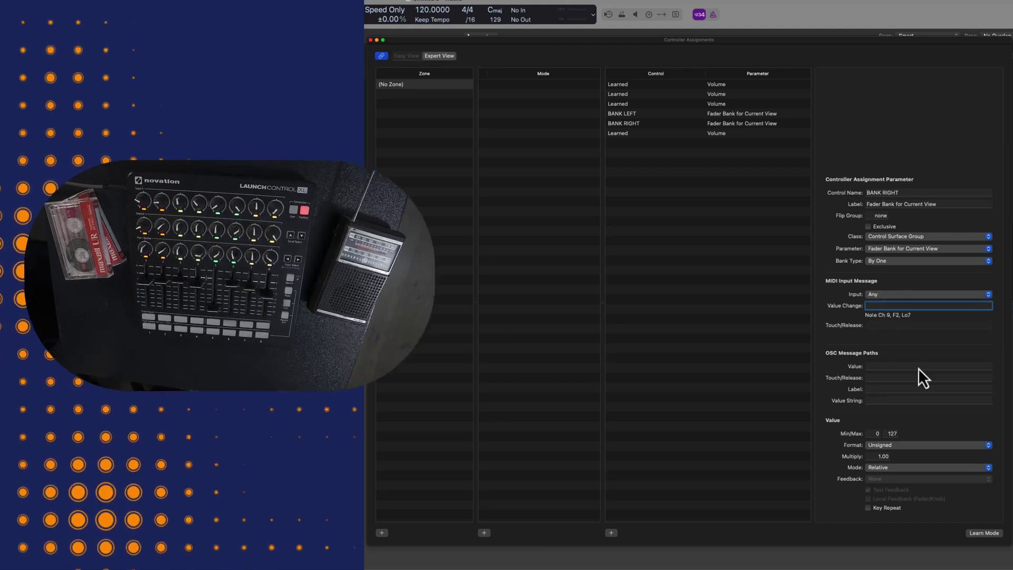
left_click(983, 537)
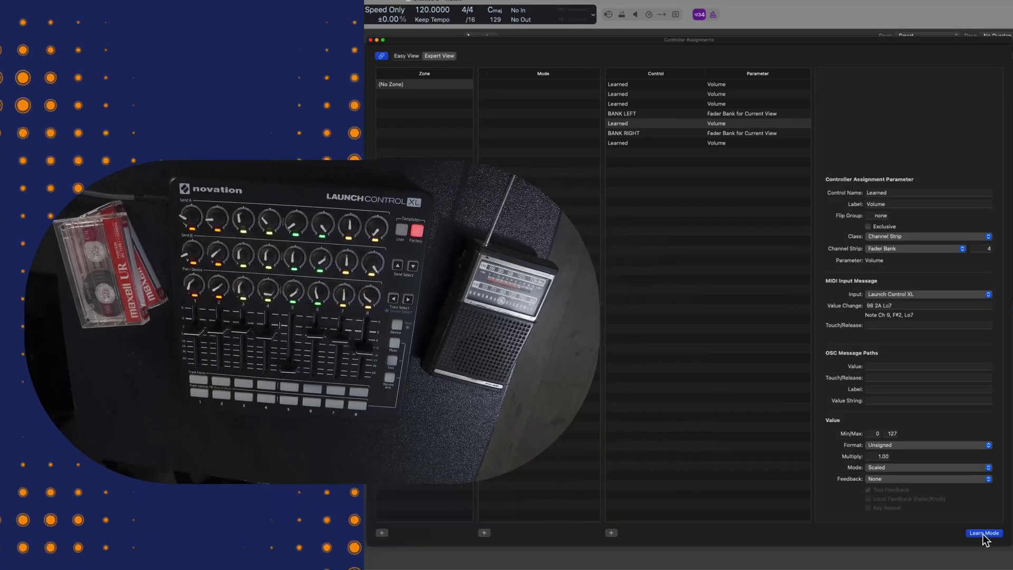
left_click(912, 306)
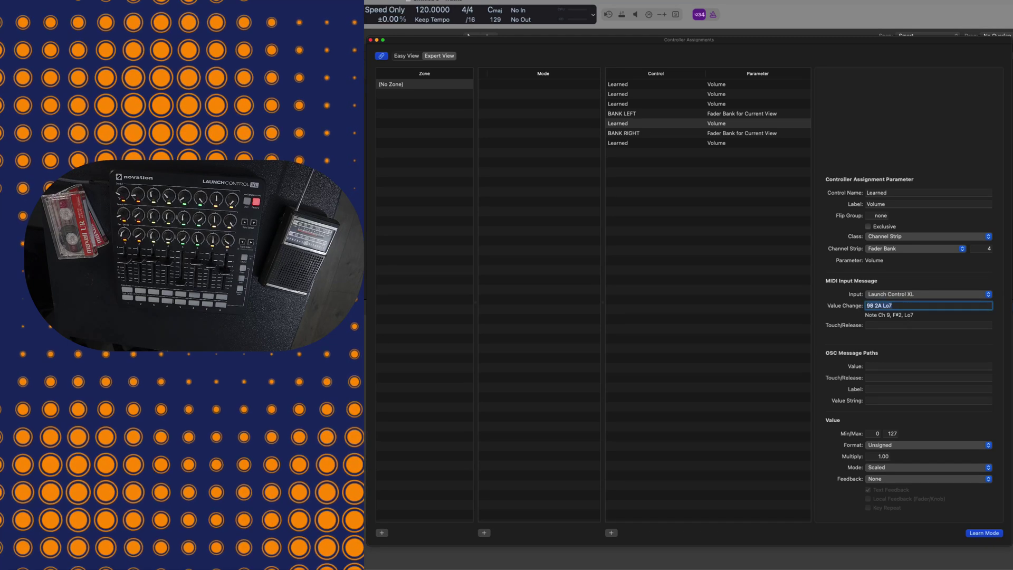
- Delete the extra learned Volume assignment and enter 98 2A Lo7 as BANK RIGHT's Value Change
left_click(764, 126)
key("Delete")
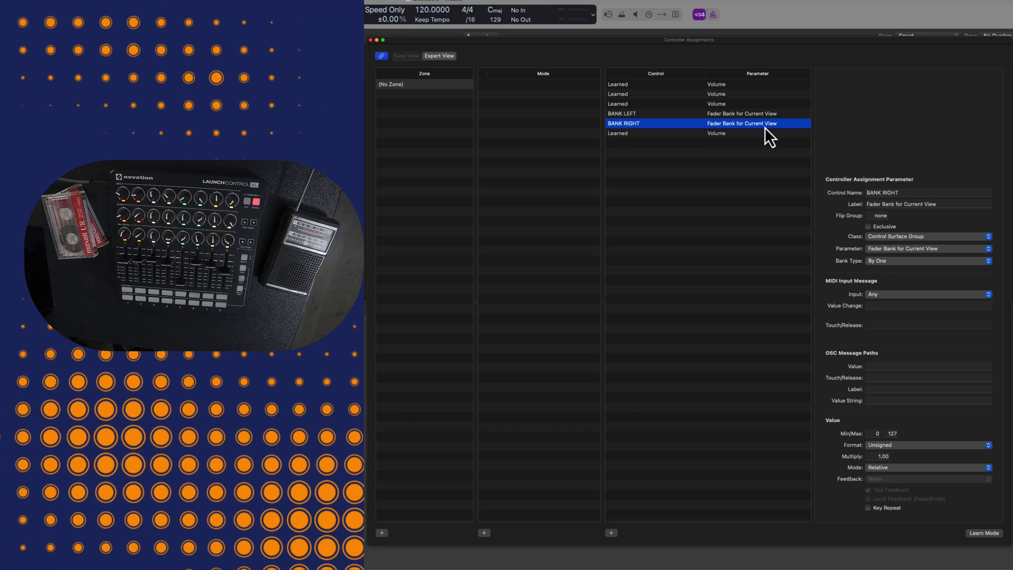
left_click(883, 306)
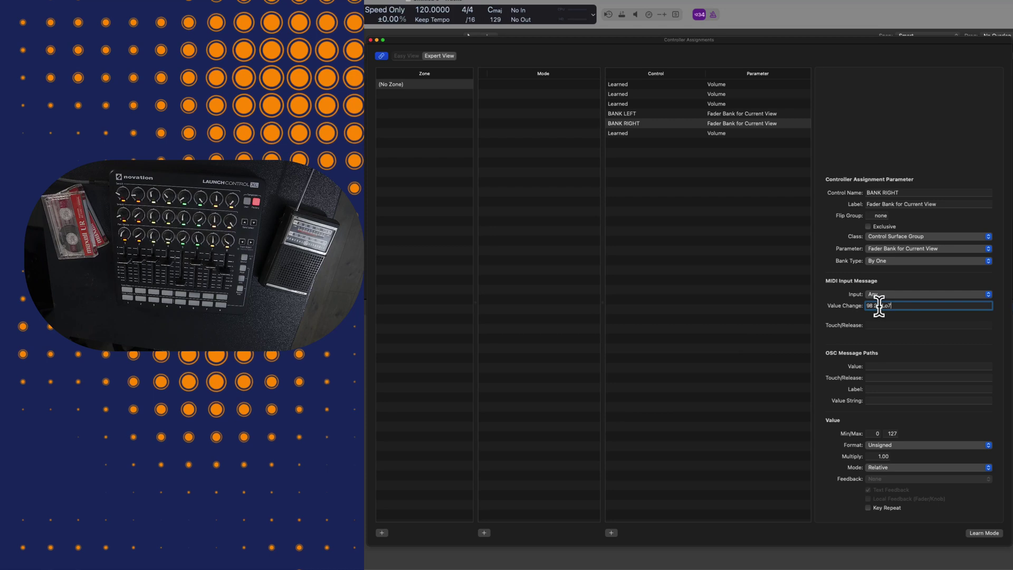
key("super+a")
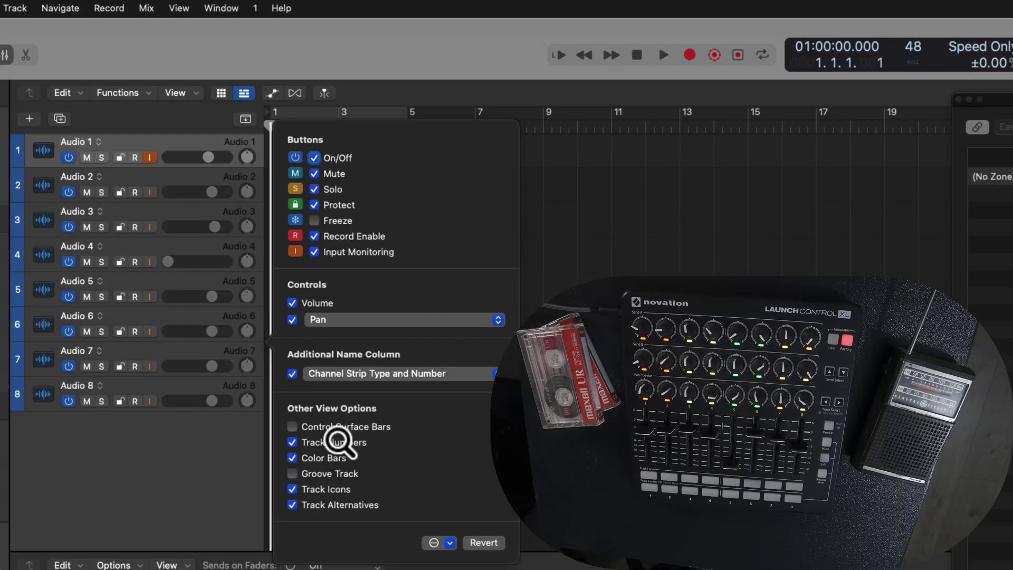
- Turn on Control Surface Bars in the track header configuration, then show the Inspector
left_click(326, 428)
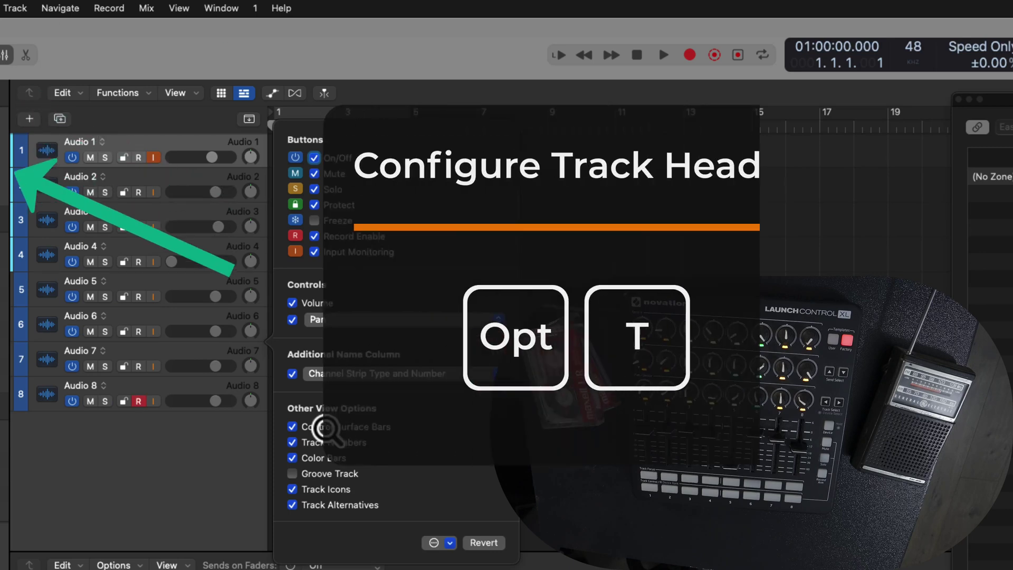
key("alt+t")
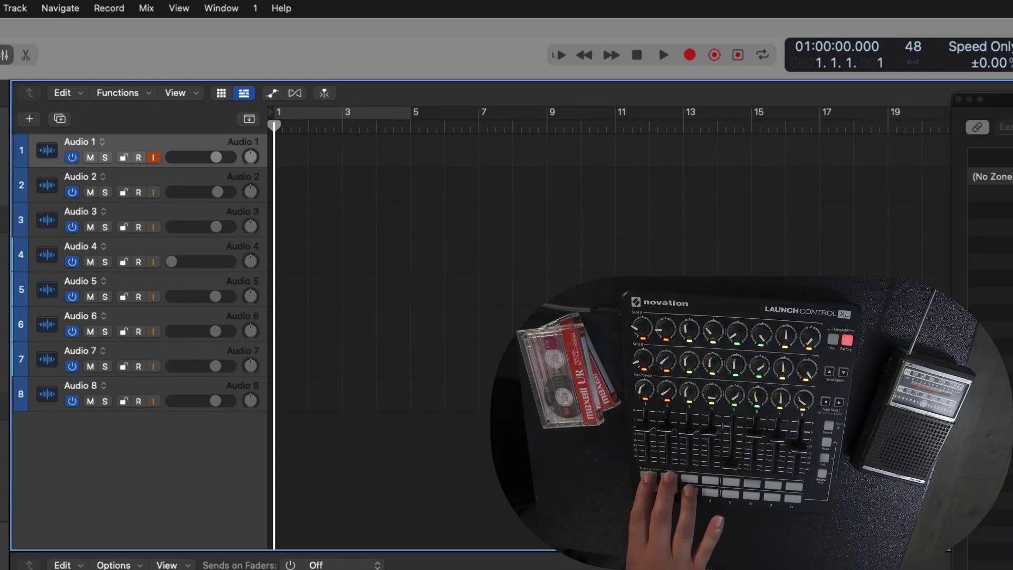
key("i")
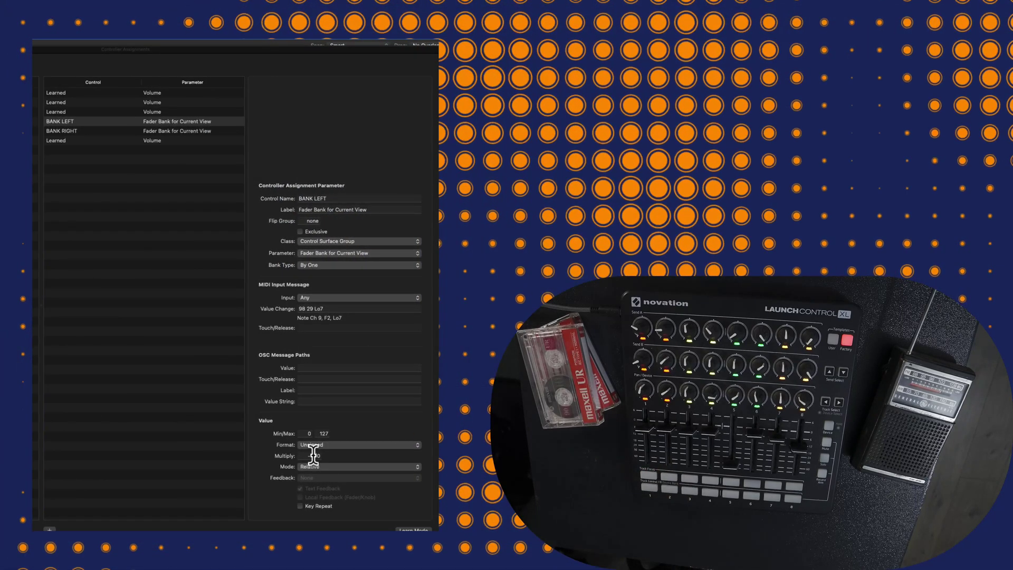
- Change BANK LEFT's Multiply to -2.00 and BANK RIGHT's Multiply to 2.00
left_click(334, 456)
key("BackSpace")
type("2")
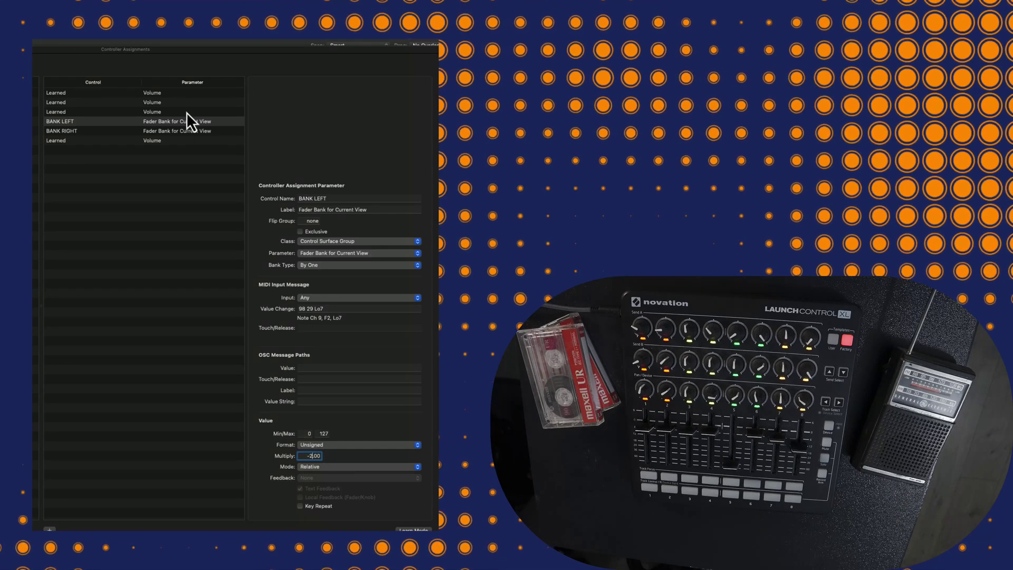
left_click(170, 132)
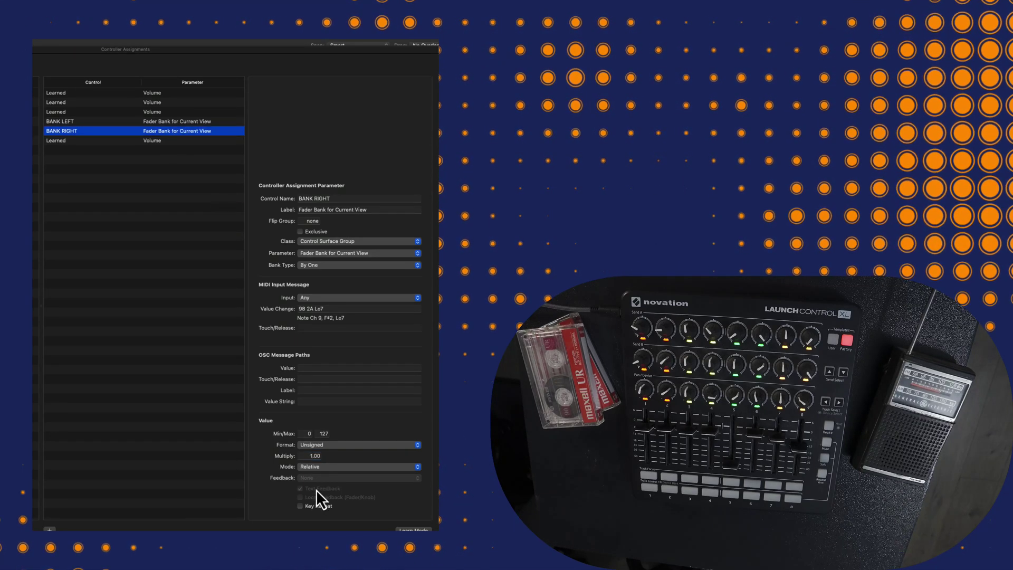
left_click(311, 445)
left_click(254, 445)
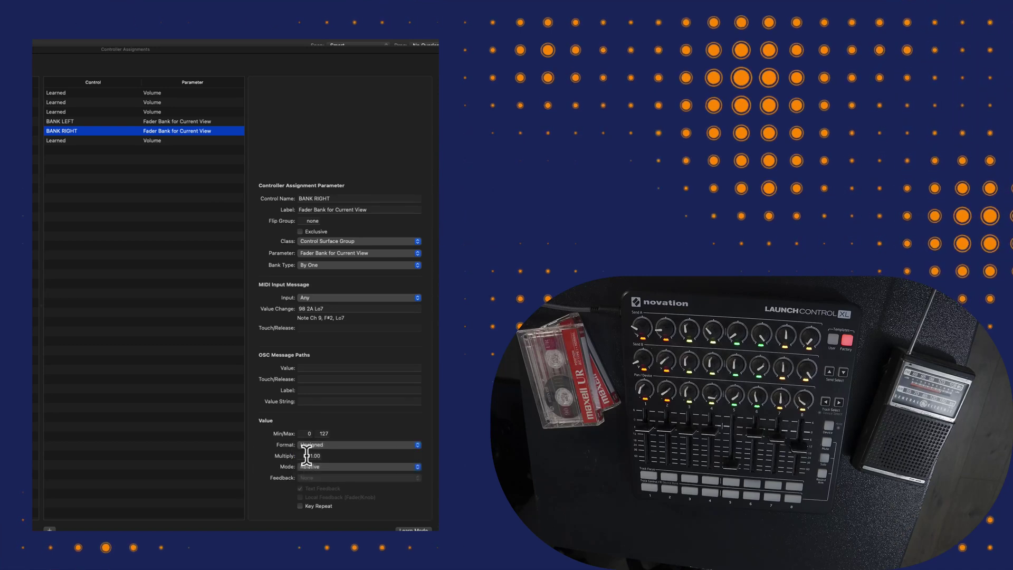
left_click(338, 456)
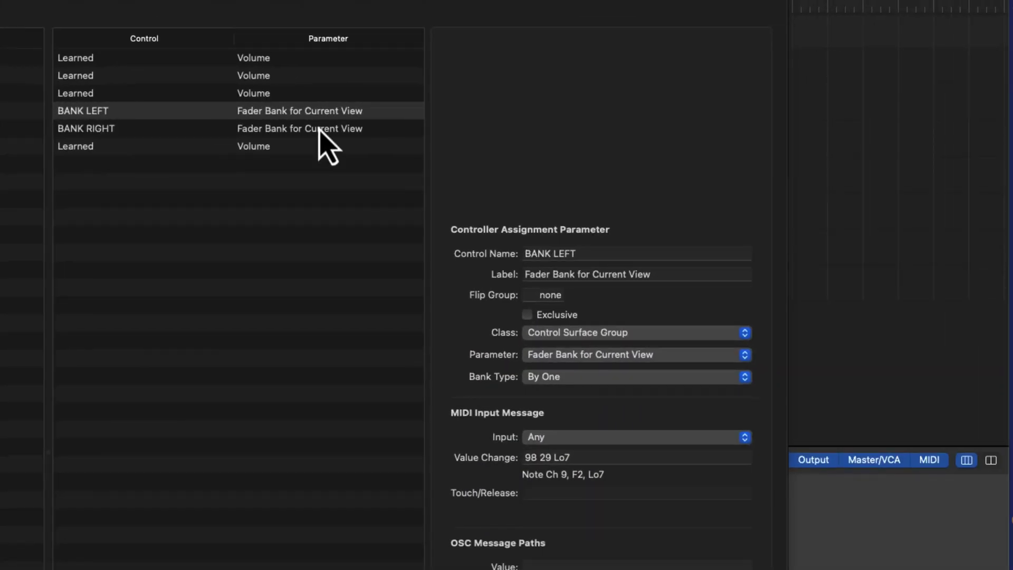
- Set BANK RIGHT's Multiply to 4.00, matching BANK LEFT's -4.00, so banking steps by four
left_click(319, 129)
left_click(709, 491)
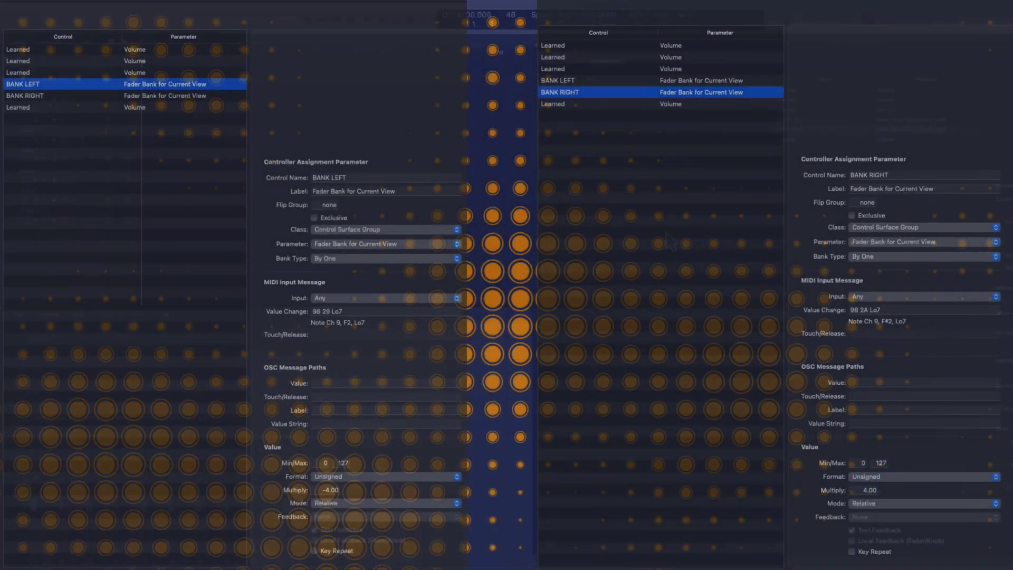